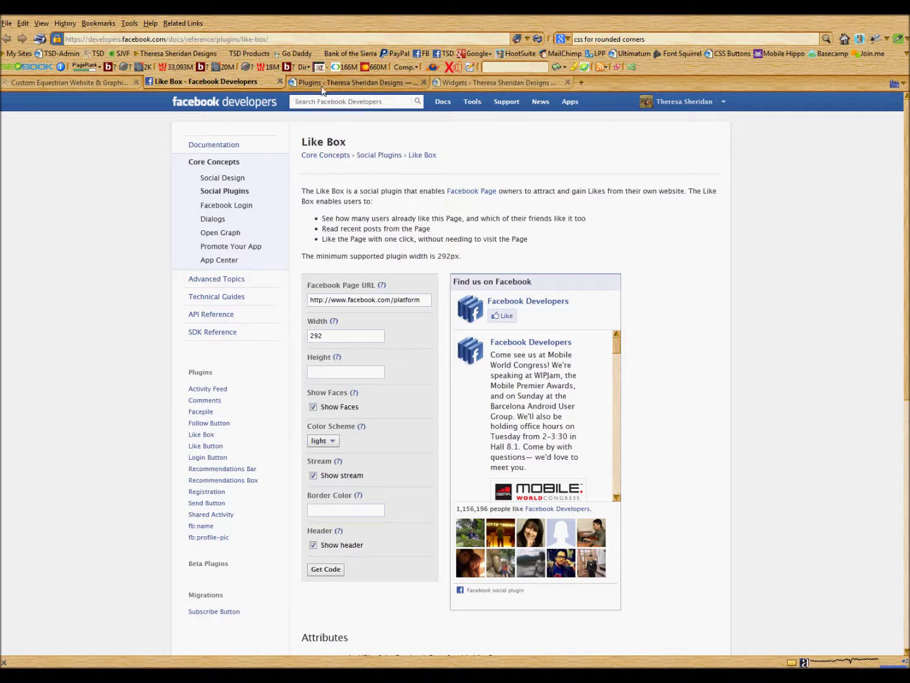
Search the plugin directory for 'facebook social plugin' and choose Facebook Social Plugin Widgets to install.
click(326, 83)
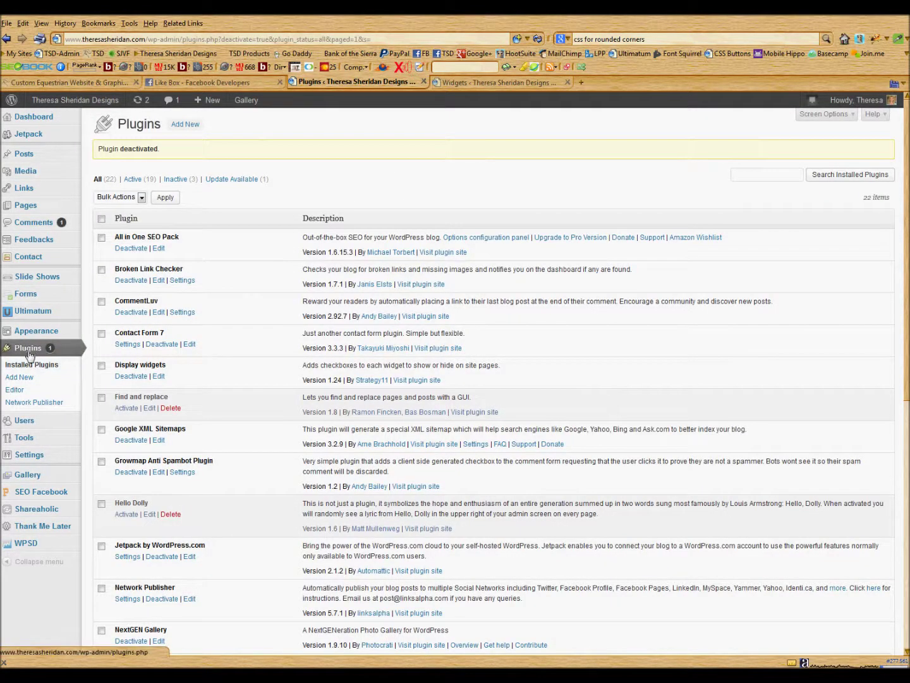
click(19, 377)
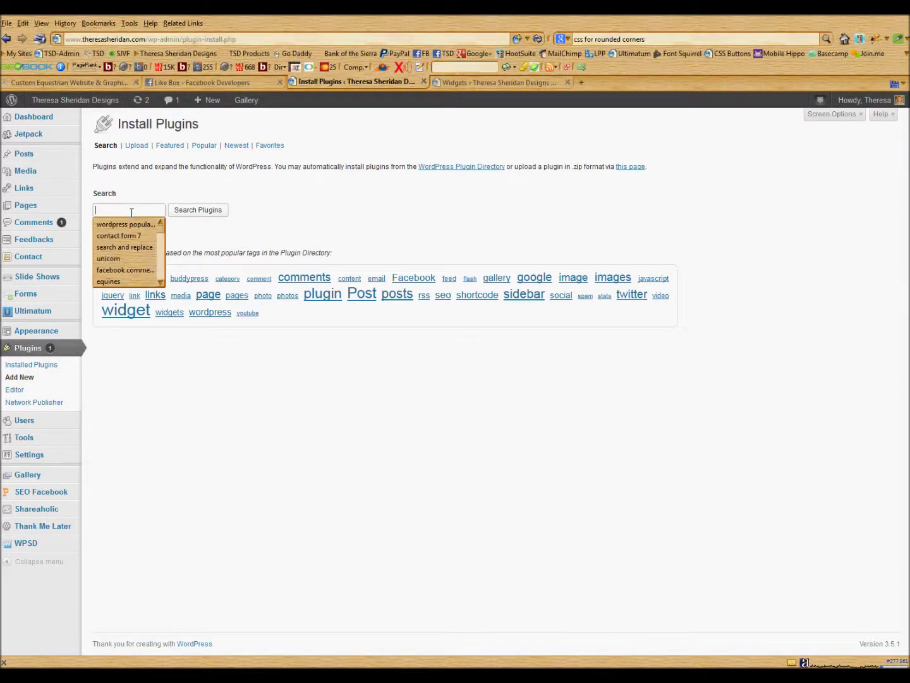
text(face)
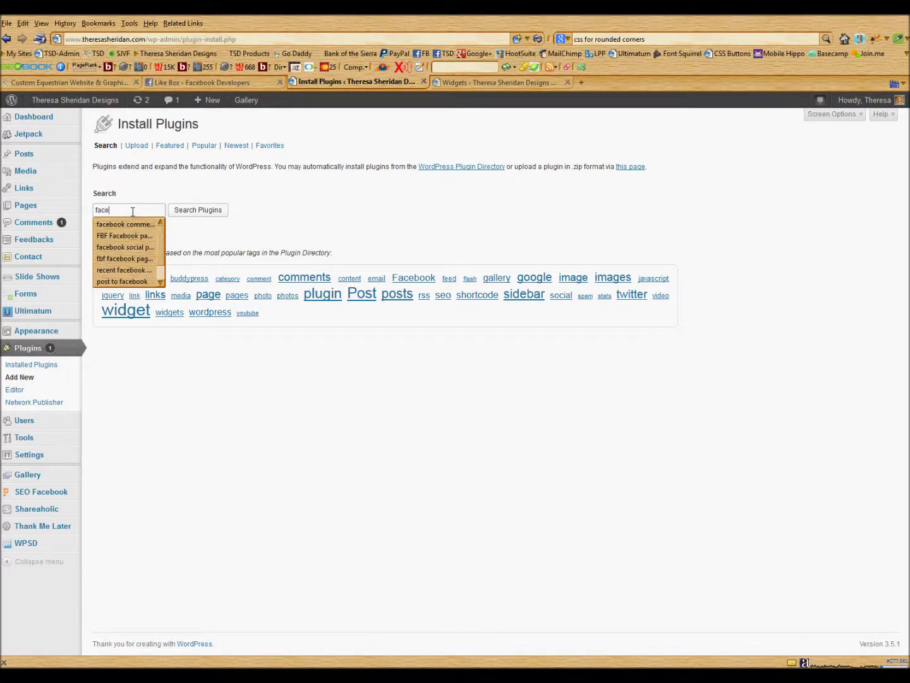
text(book soc)
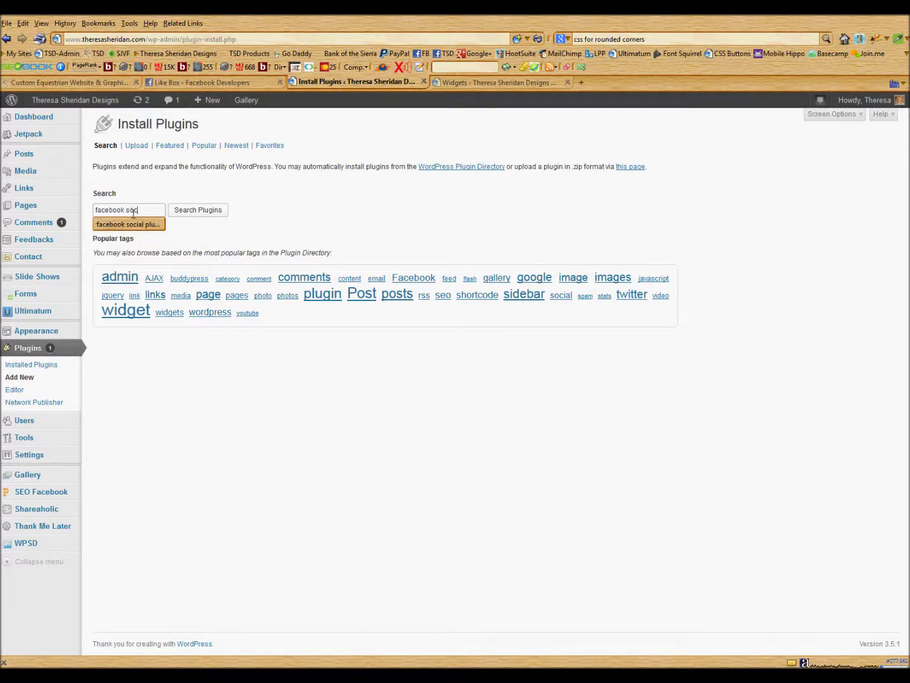
click(133, 224)
click(185, 211)
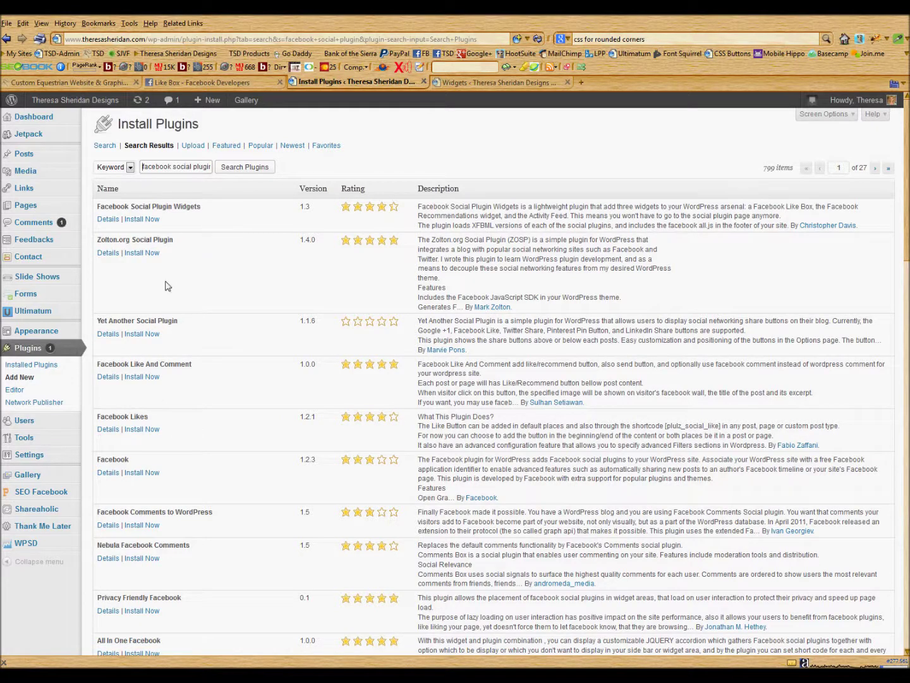
click(143, 220)
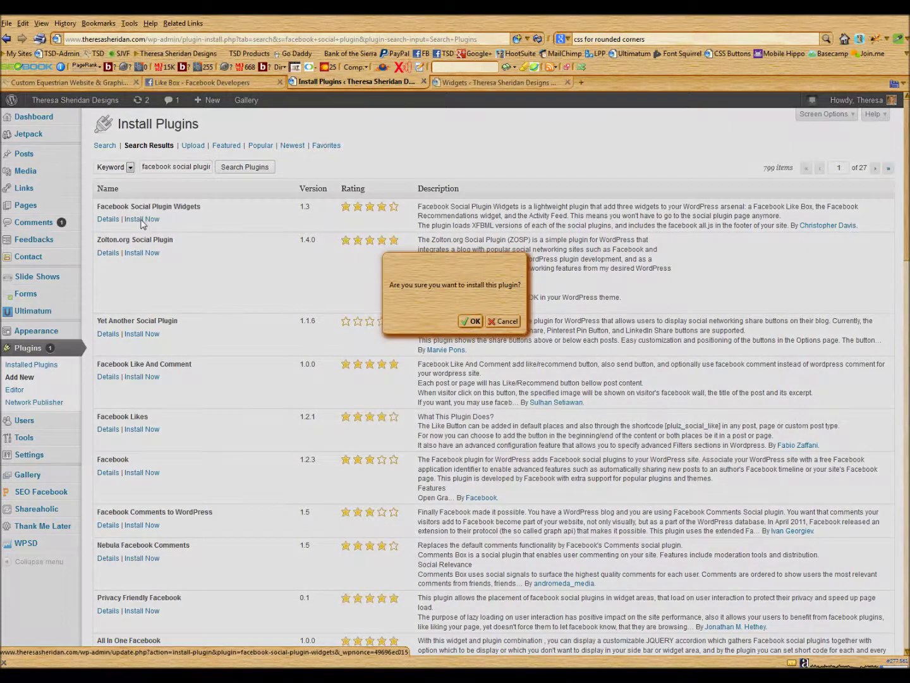
Confirm the install of Facebook Social Plugin Widgets 1.3 and activate it.
click(471, 321)
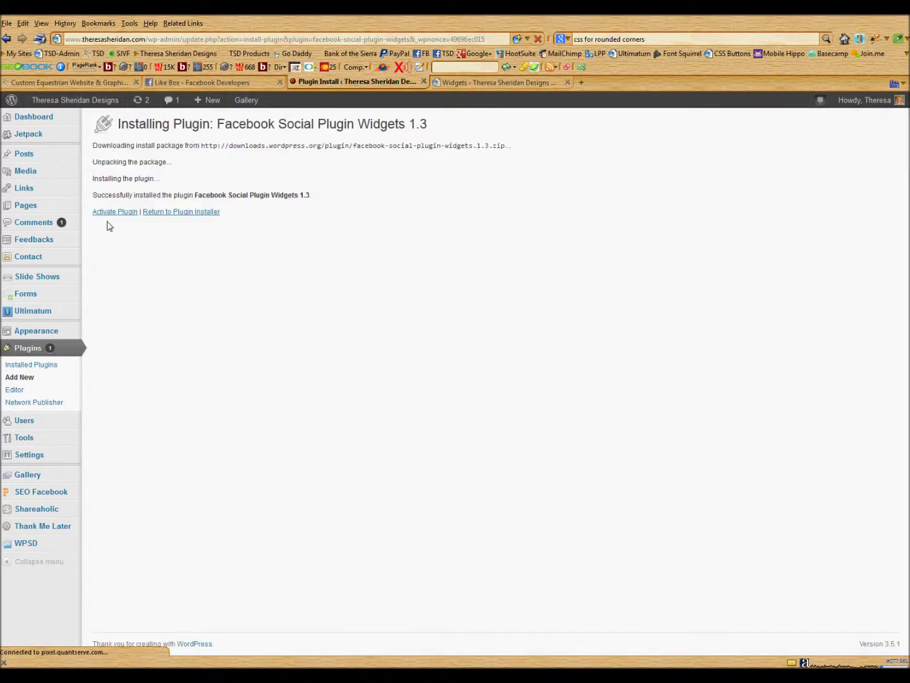
click(111, 215)
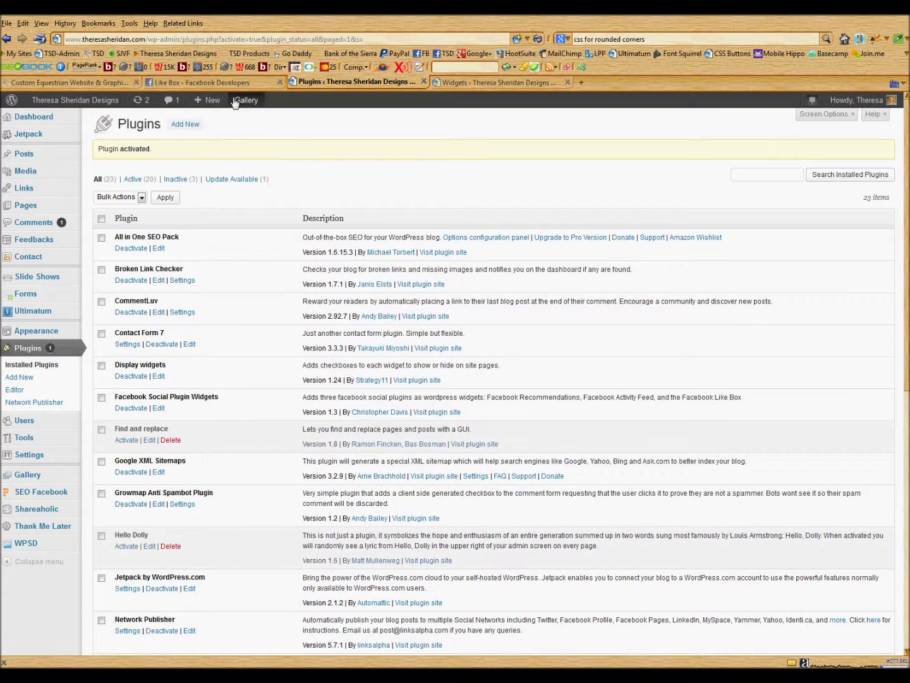
Replace 'platform' in the Like Box Facebook Page URL with the owner's page name.
click(223, 82)
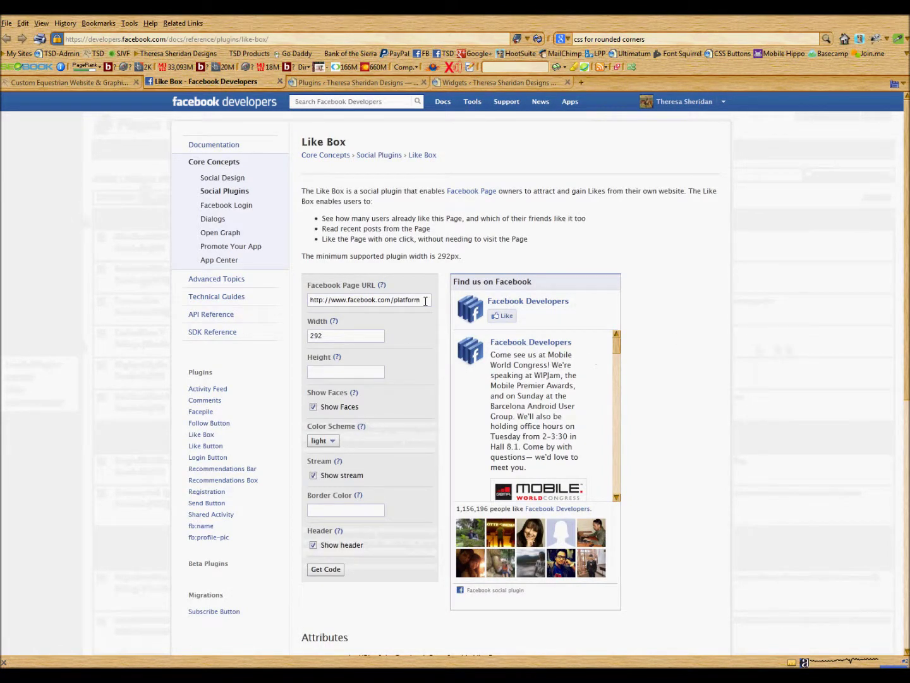
drag(425, 301, 394, 301)
text(th)
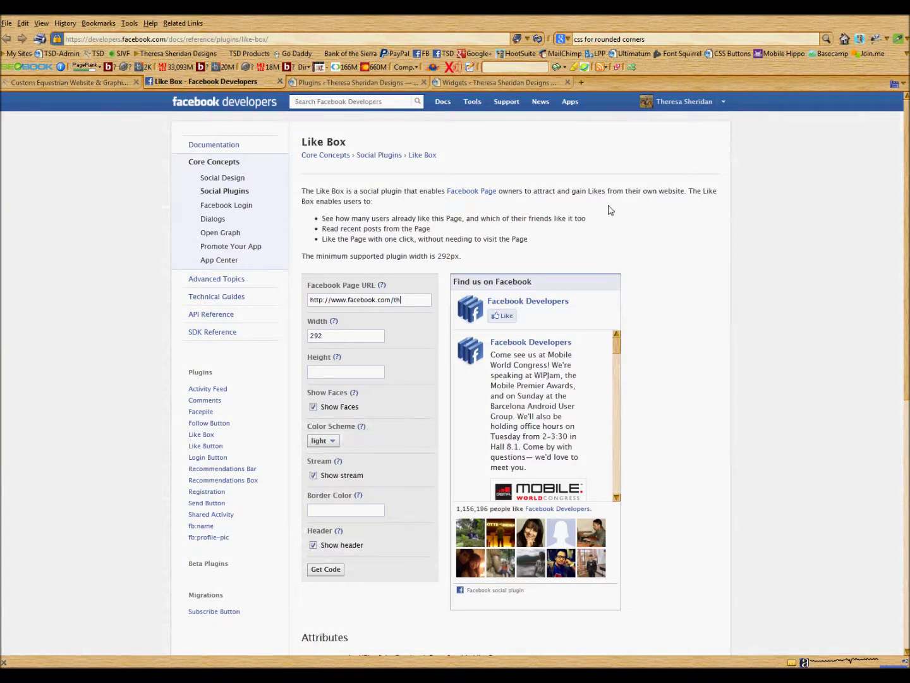
text(eresasheridandesigns)
key(Tab)
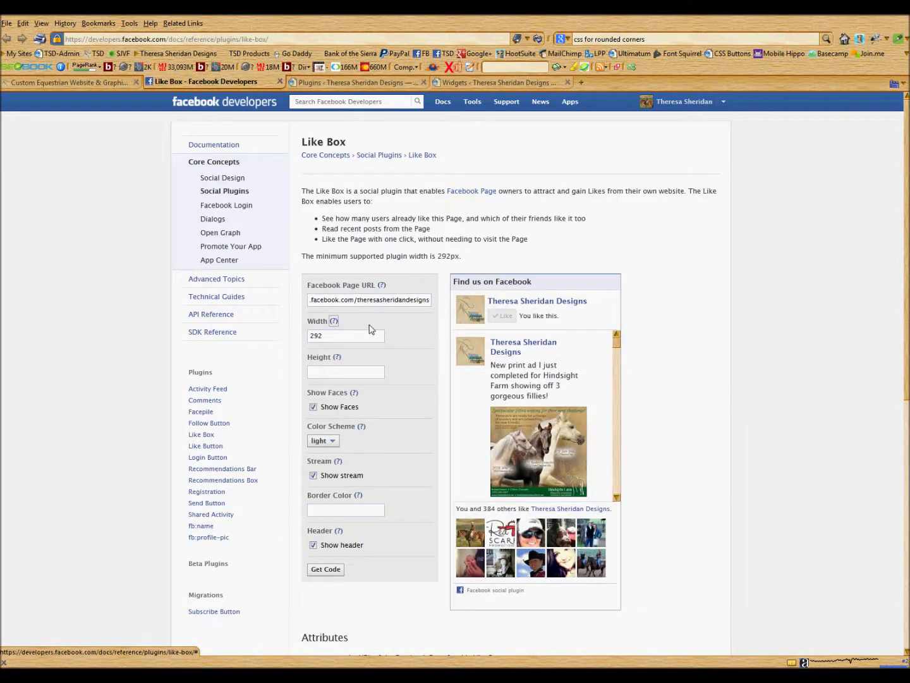
Set the Like Box width to 240 and turn off Show Faces.
double_click(314, 338)
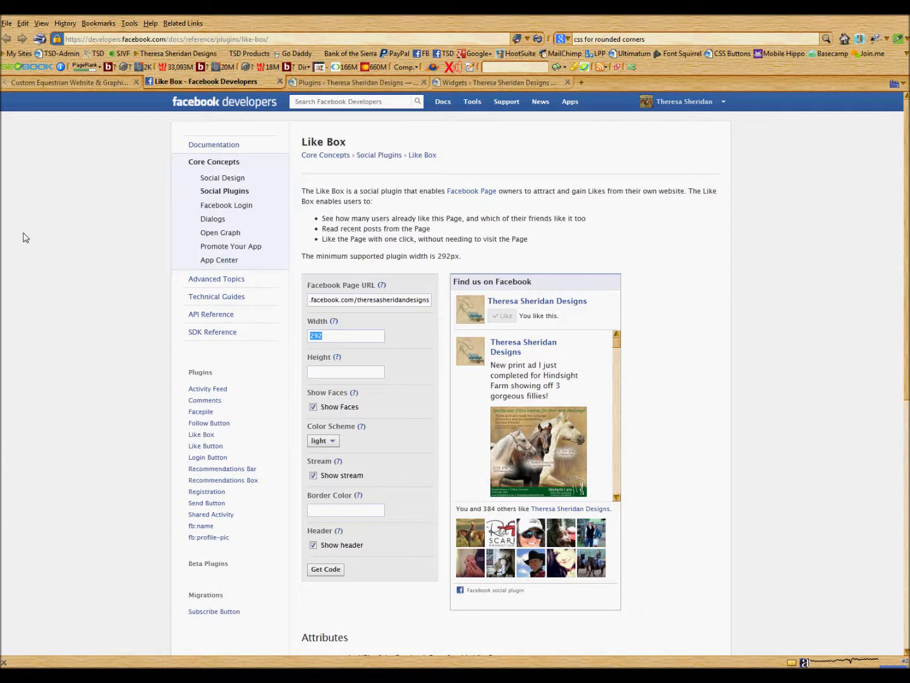
text(240)
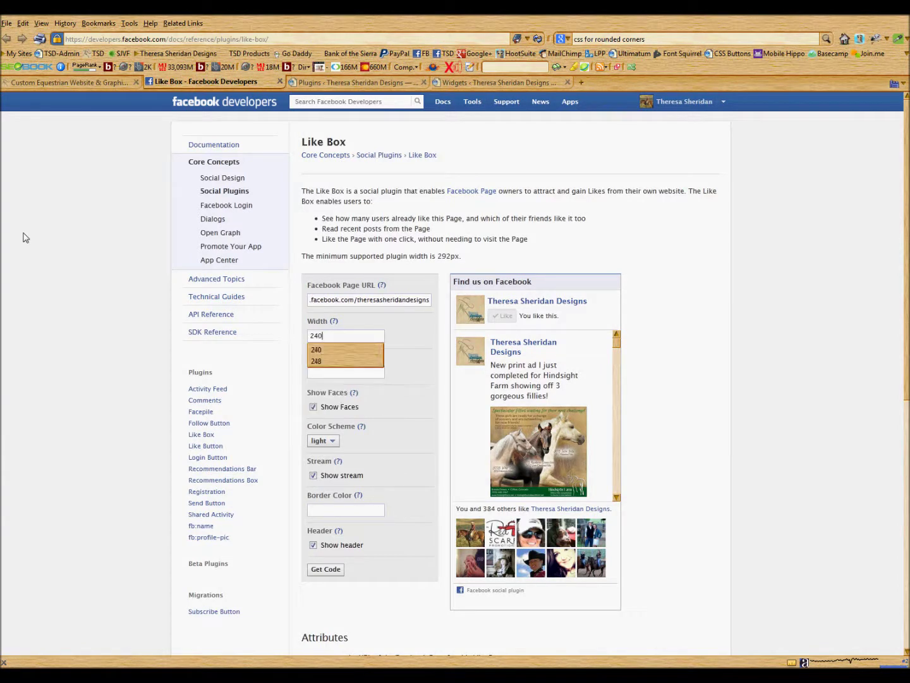
key(Tab)
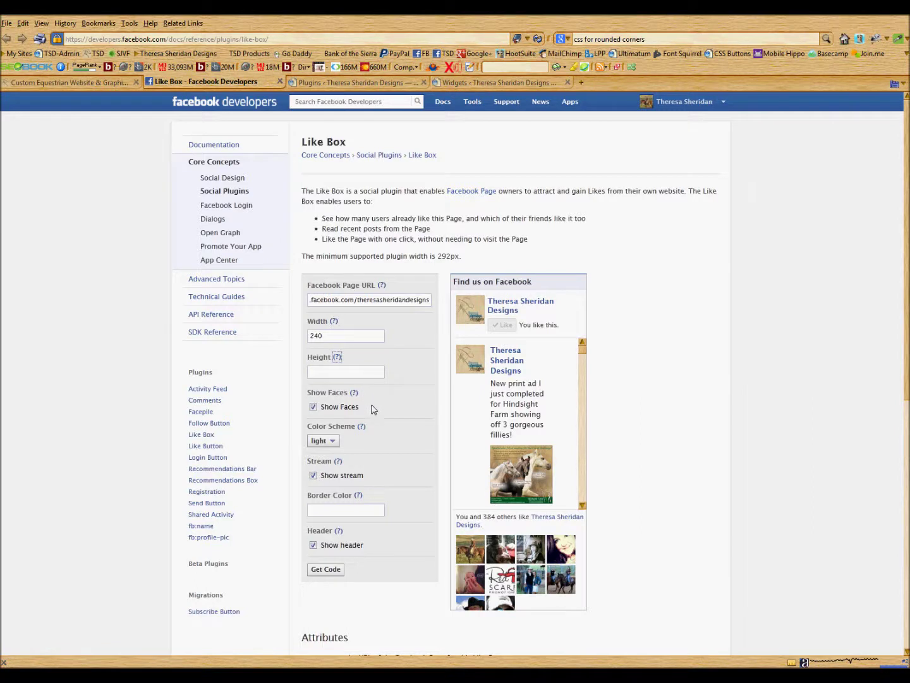
click(313, 407)
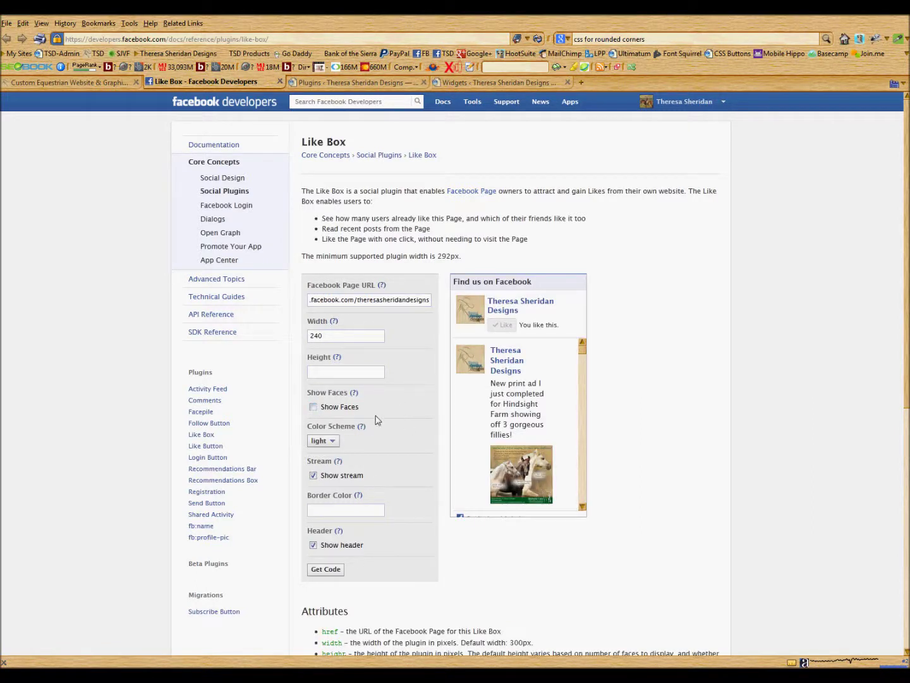
click(333, 442)
click(334, 450)
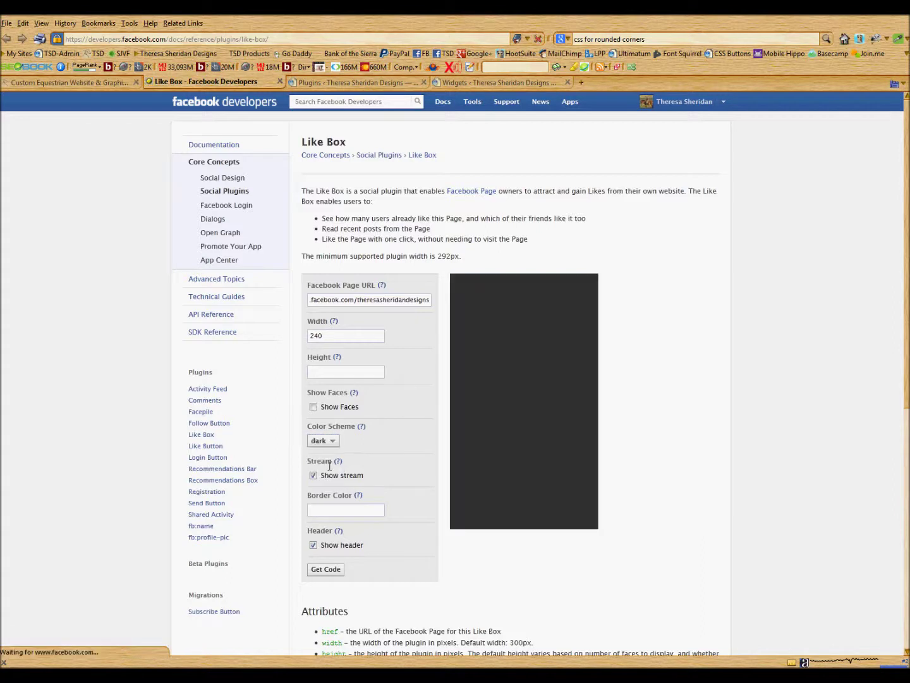
click(332, 442)
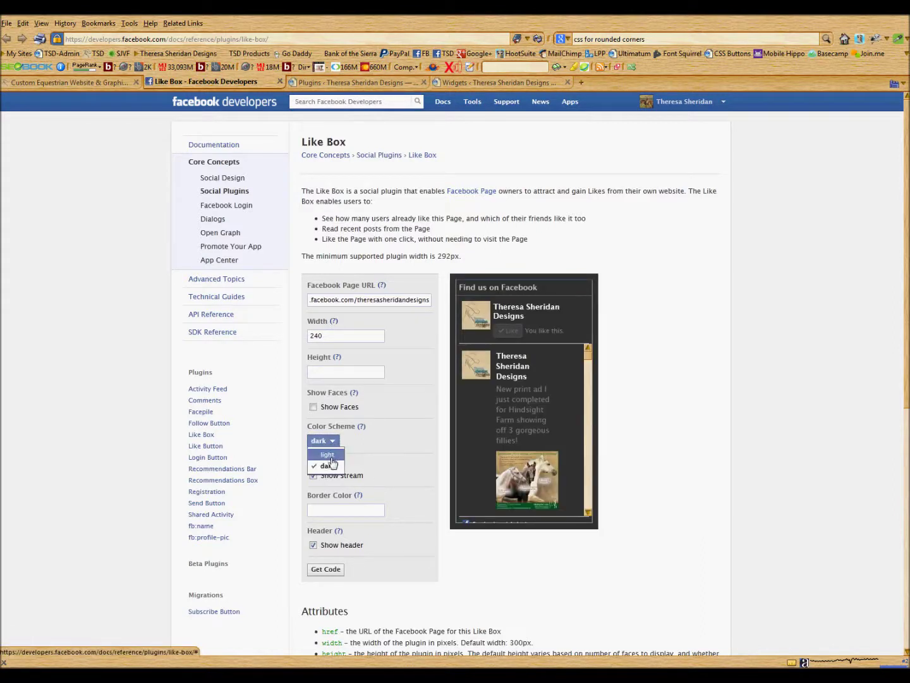
click(326, 462)
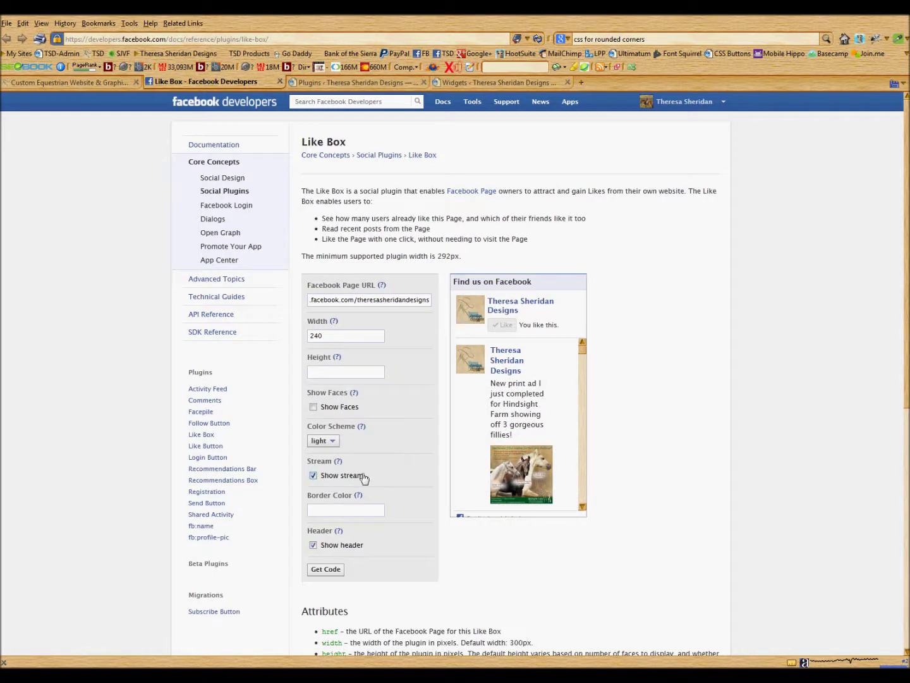
click(313, 474)
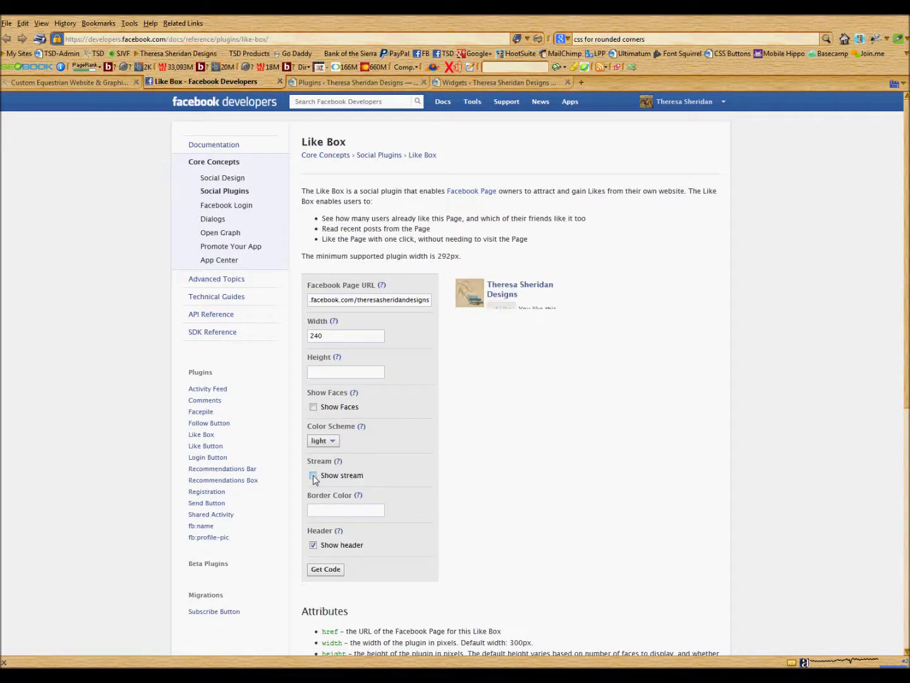
click(312, 475)
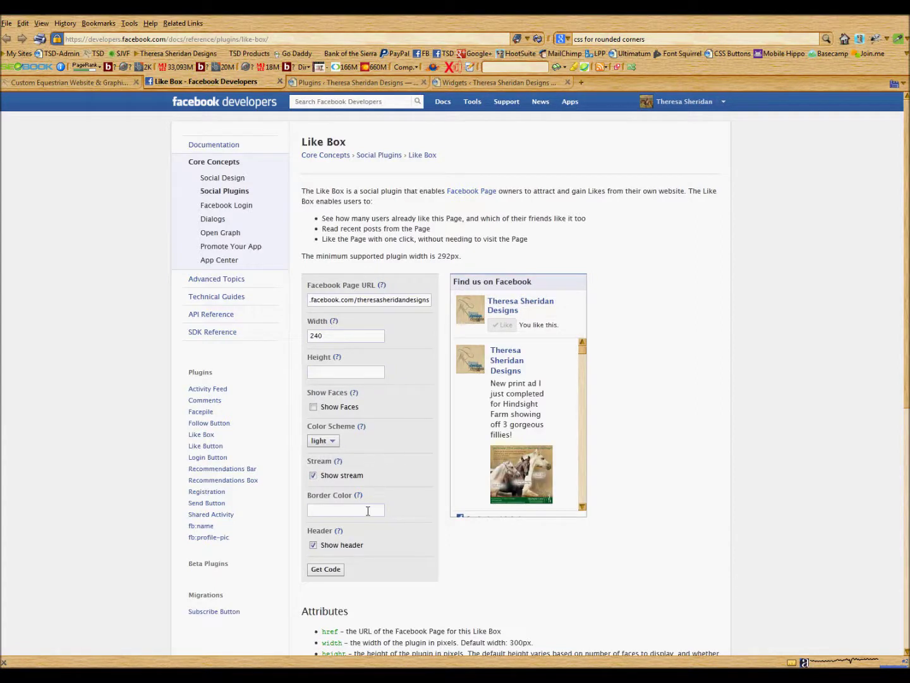
click(314, 544)
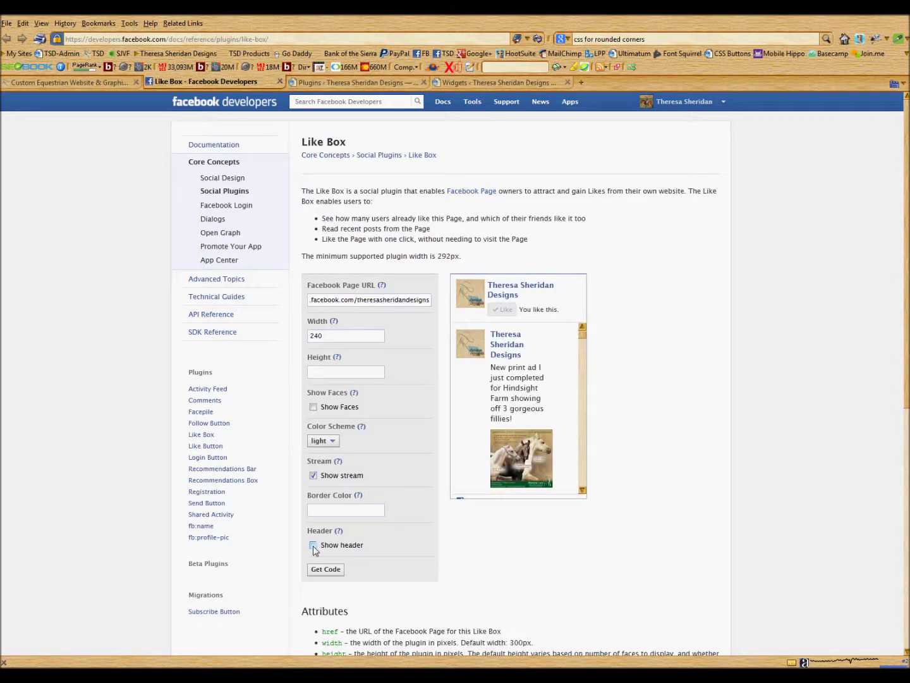
click(313, 544)
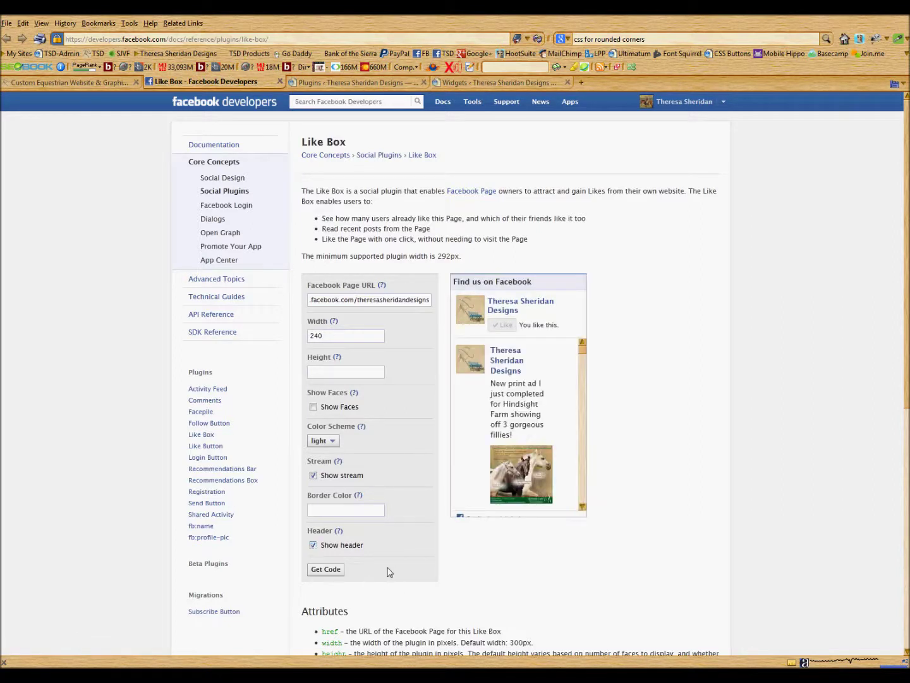
click(328, 576)
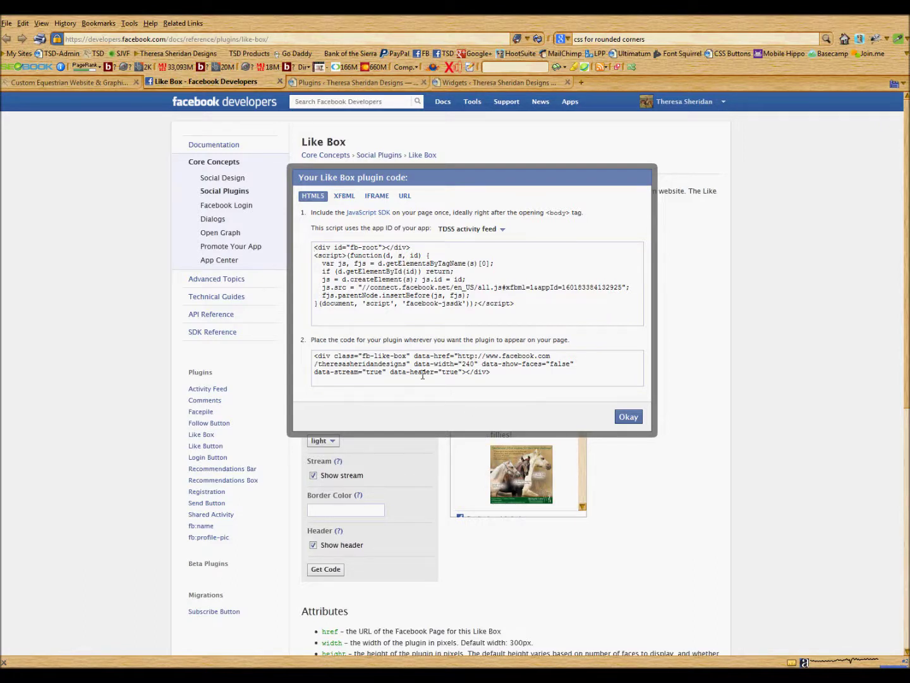
Select the fb-like-box placement snippet in the Like Box code dialog for copying.
click(547, 304)
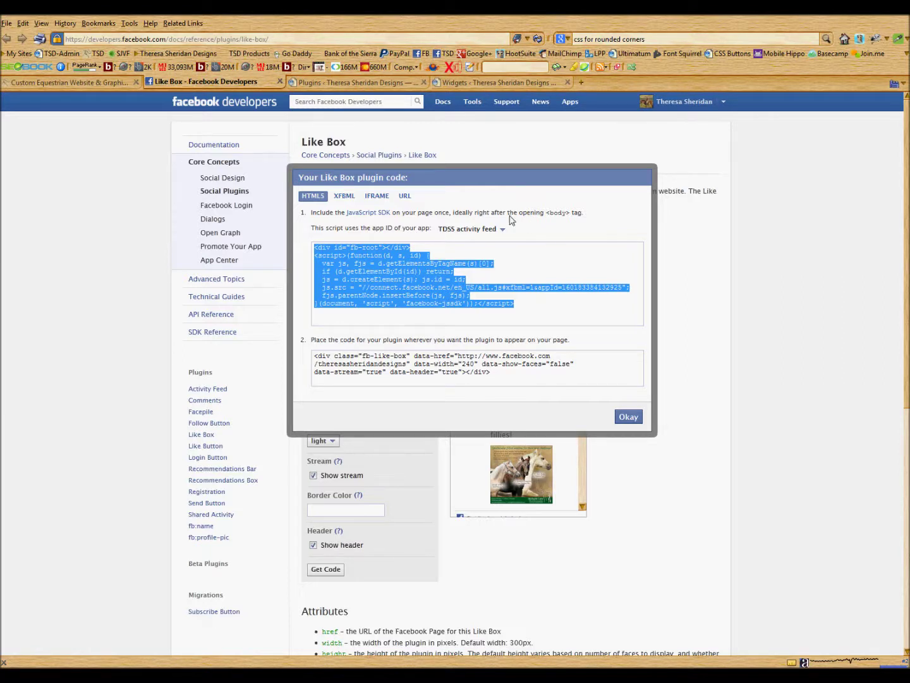
click(571, 232)
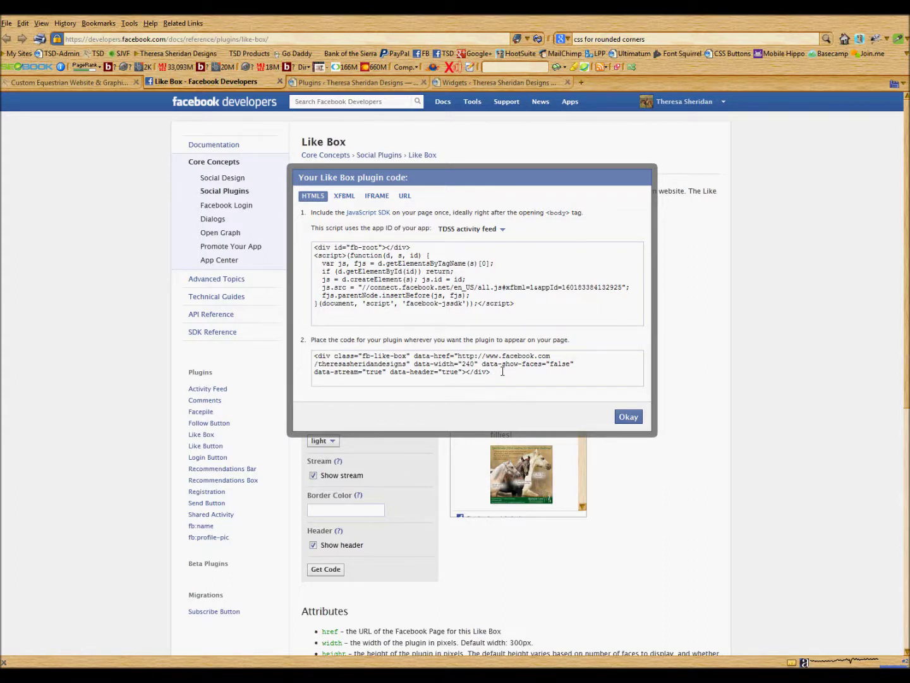
click(502, 371)
key(ctrl+c)
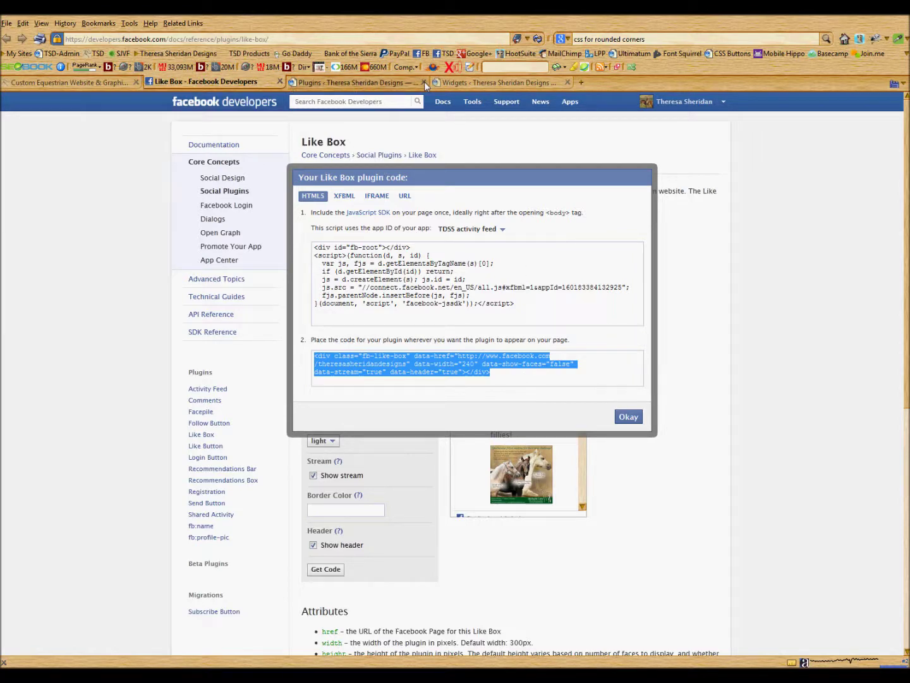
Drop a Text widget into the Home sidebar, paste the fb-like-box code into it, and save.
click(459, 83)
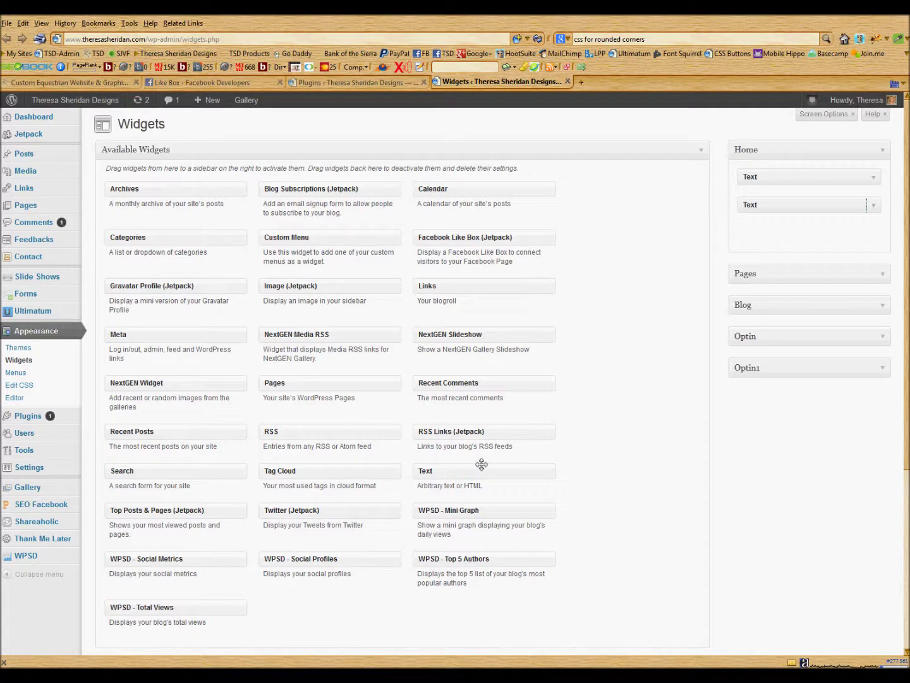
drag(467, 474, 790, 227)
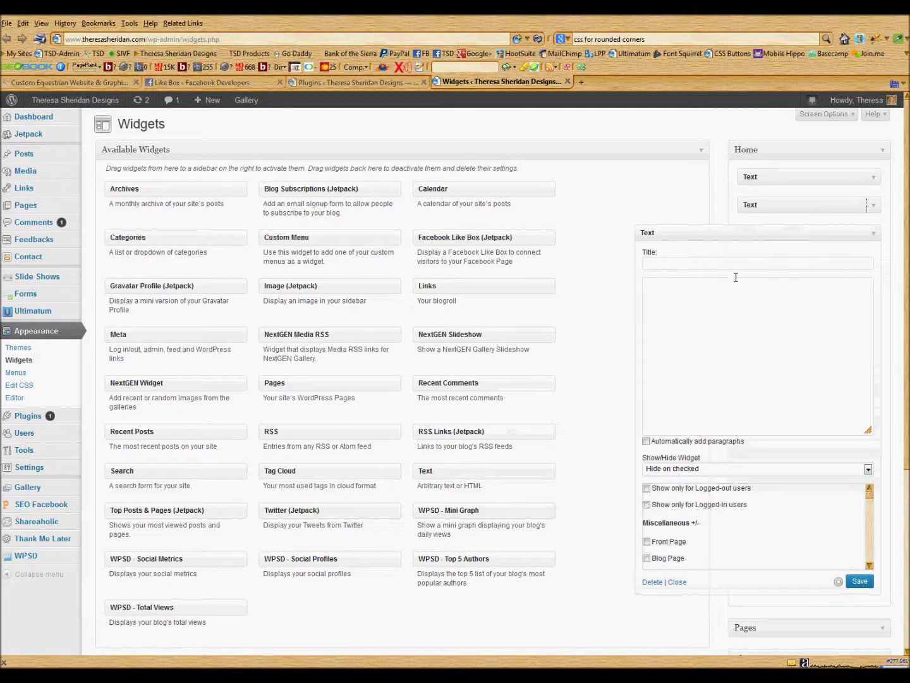
click(720, 287)
key(ctrl+v)
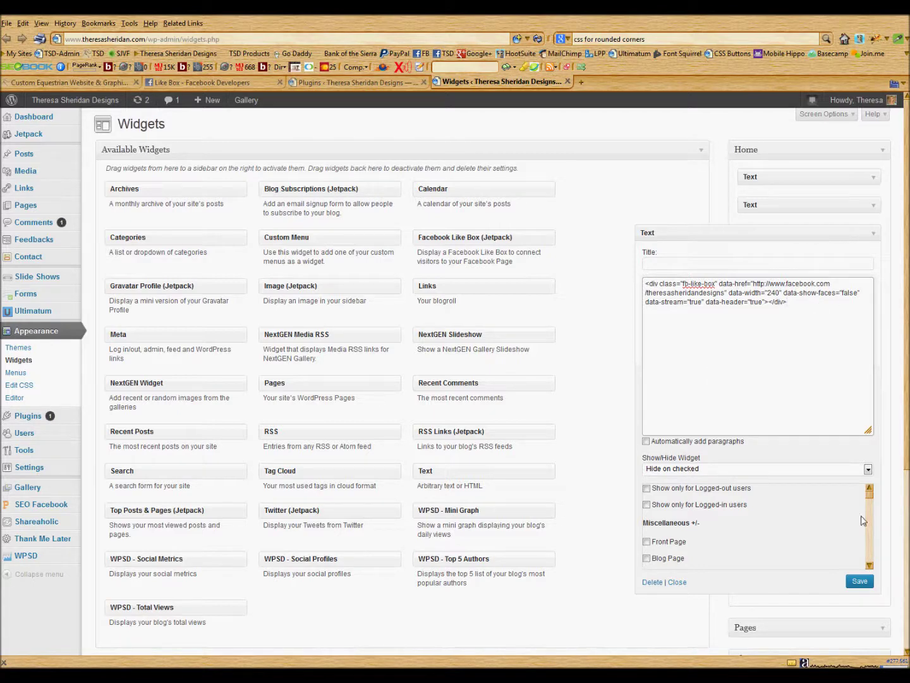
click(859, 582)
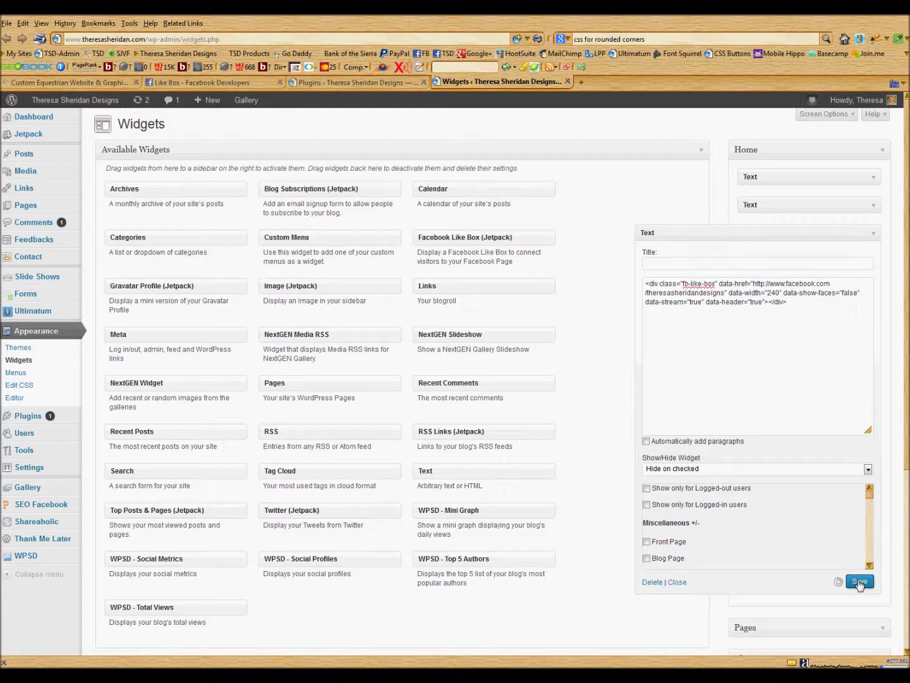
Reload the homepage and scroll down to the Find us on Facebook box in the sidebar.
click(61, 82)
scroll(361, 244, down, 2)
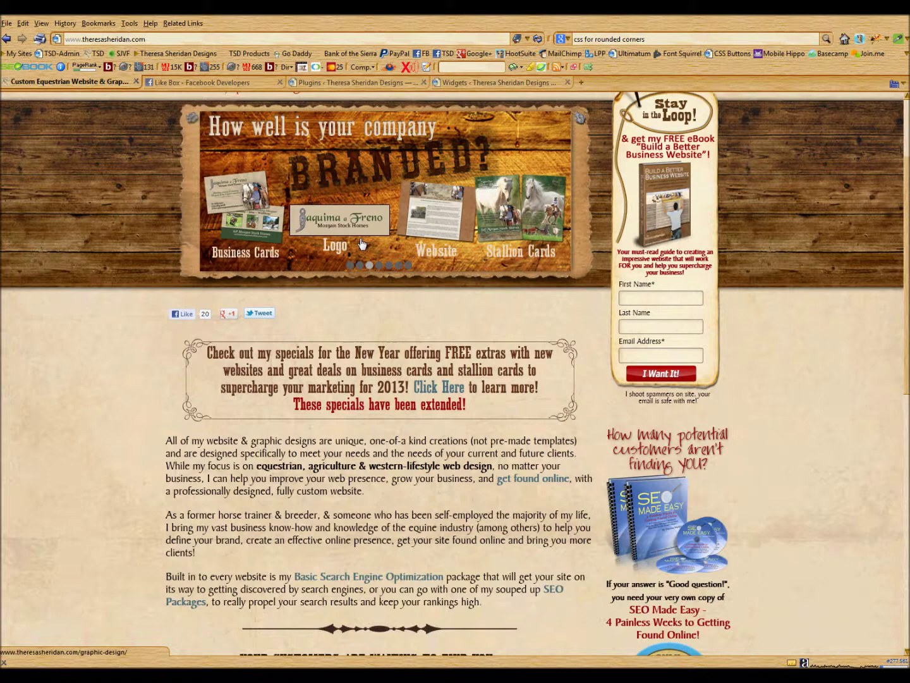
click(361, 244)
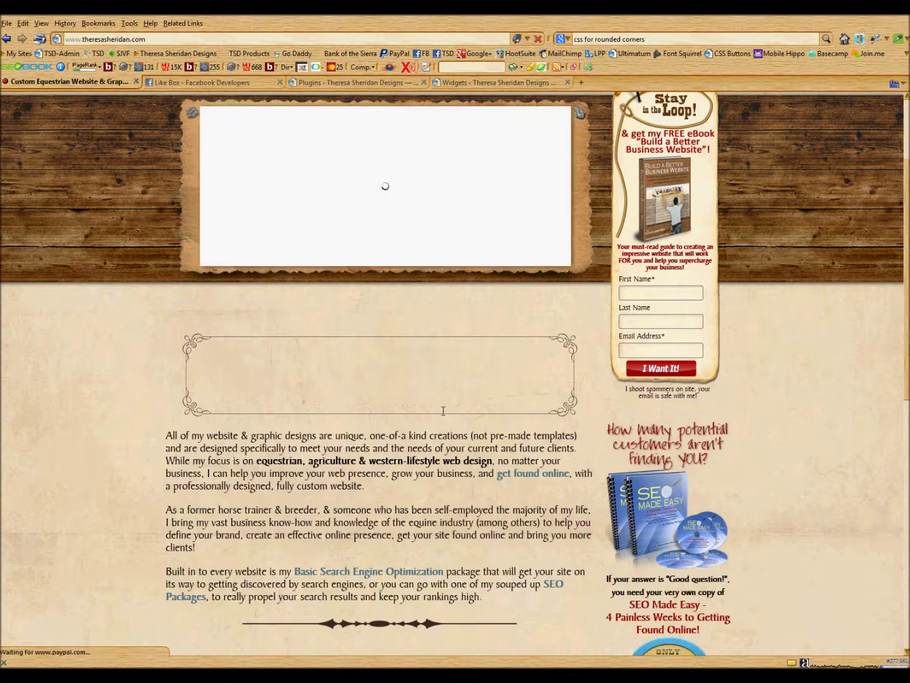
scroll(443, 415, down, 5)
scroll(443, 414, down, 3)
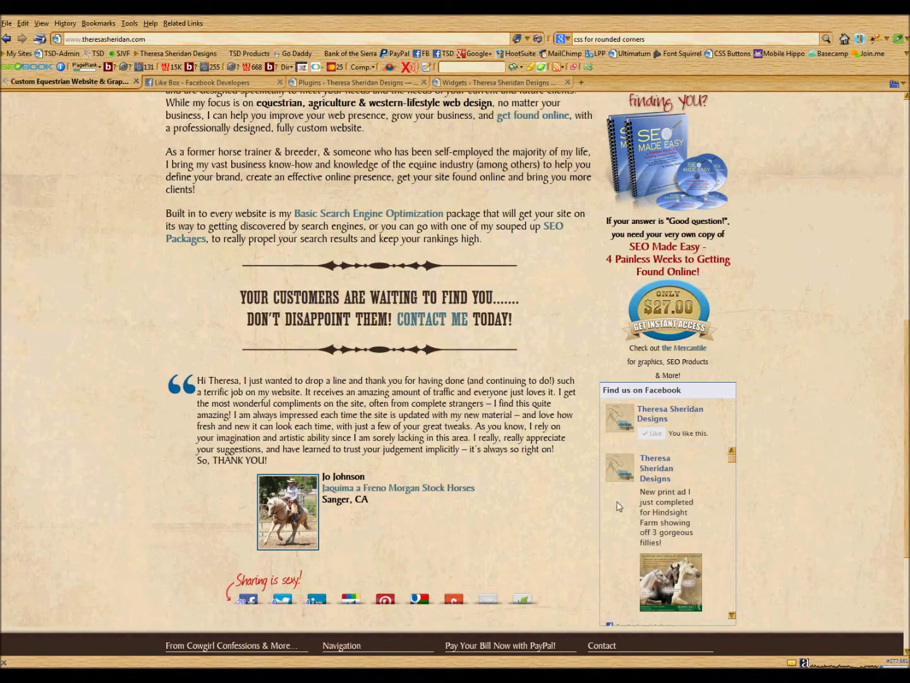
scroll(807, 485, down, 2)
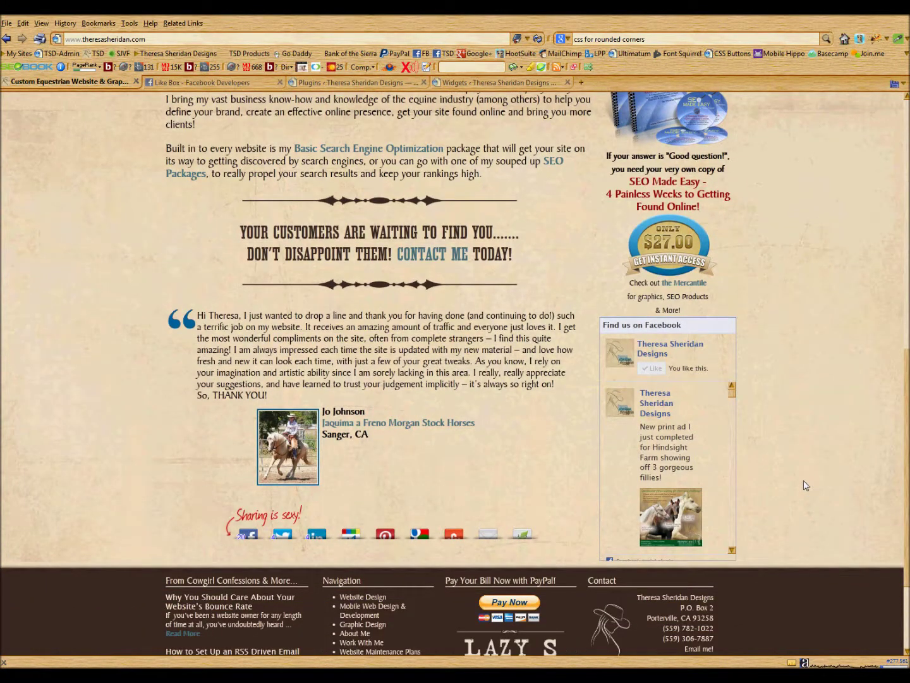